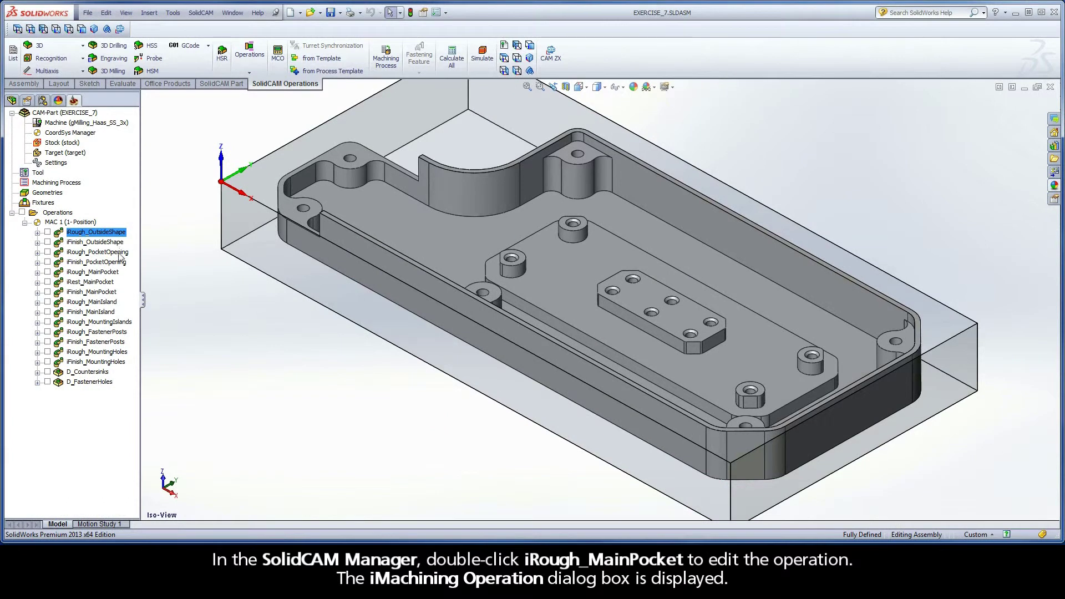
Open iRough_MainPocket from the SolidCAM Manager in the iMachining Operation dialog
double_click(92, 272)
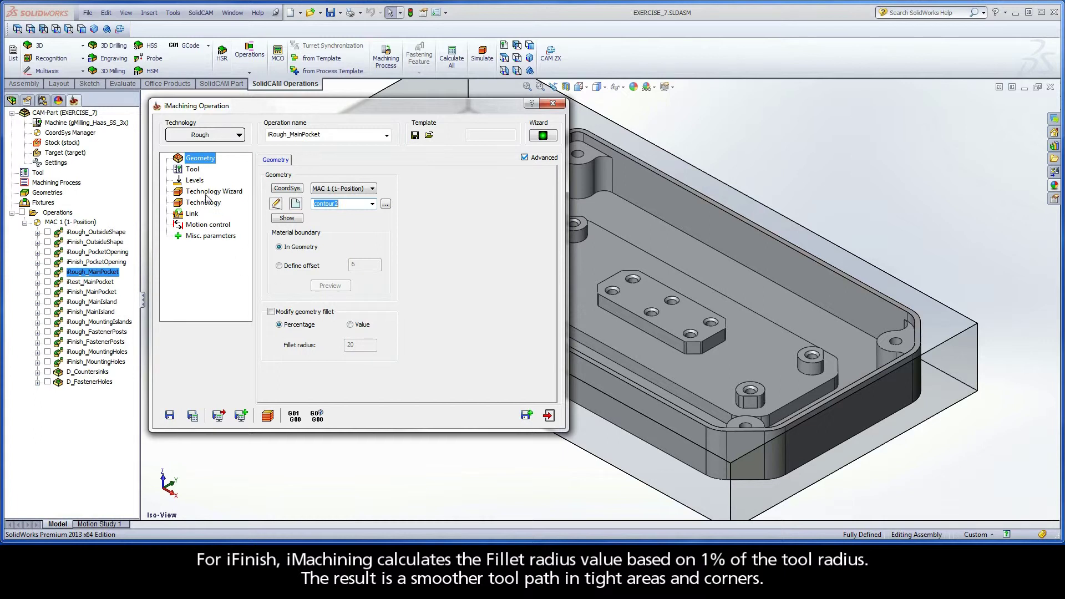
Confirm the 12 mm tool, then define the geometry fillet as Value, giving 1.2 mm
click(194, 169)
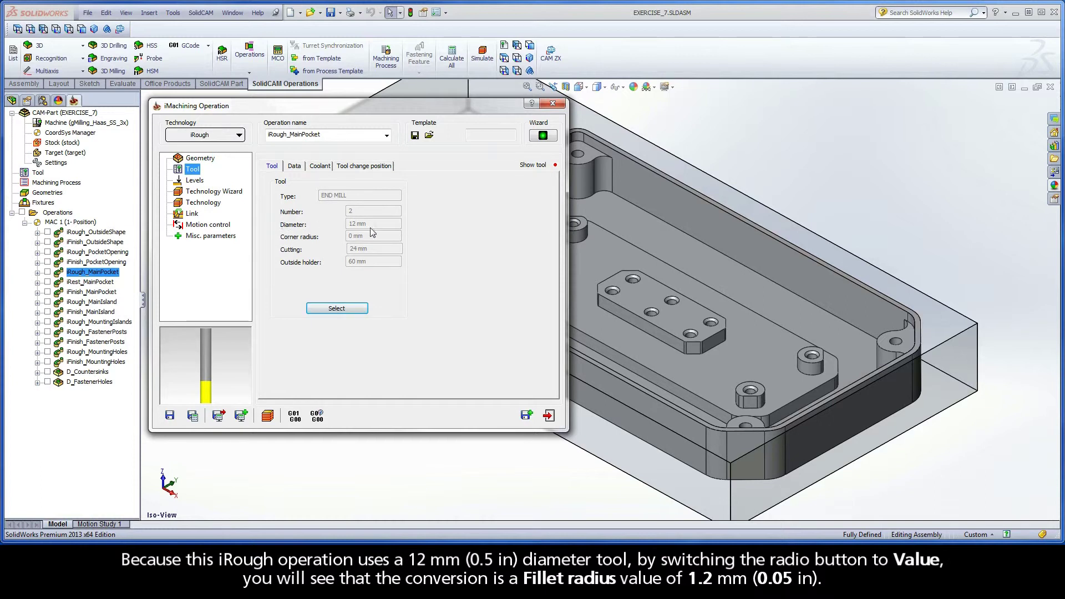
click(201, 159)
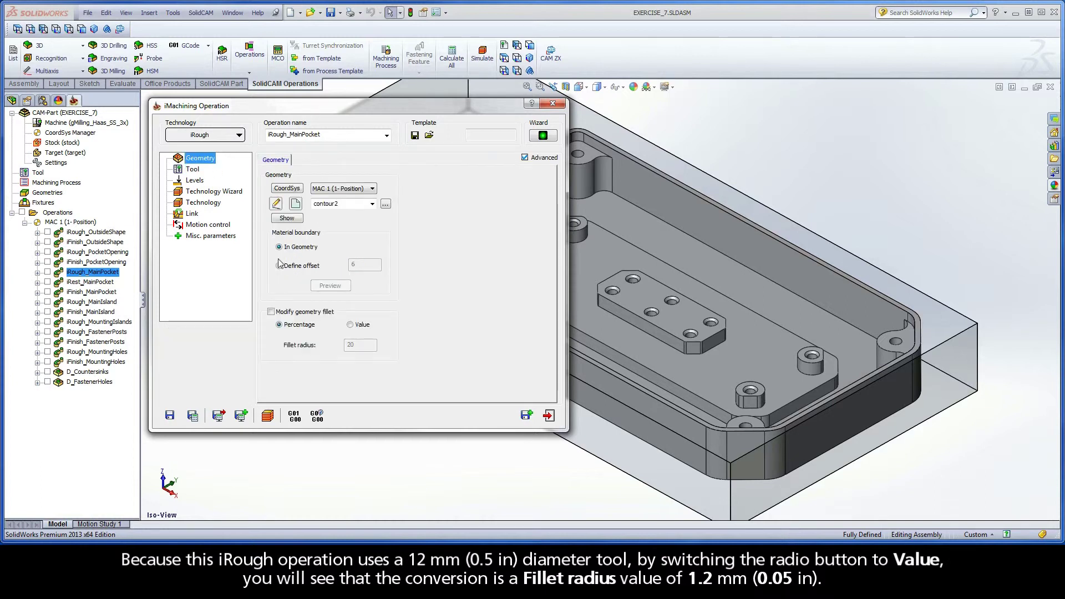
click(350, 325)
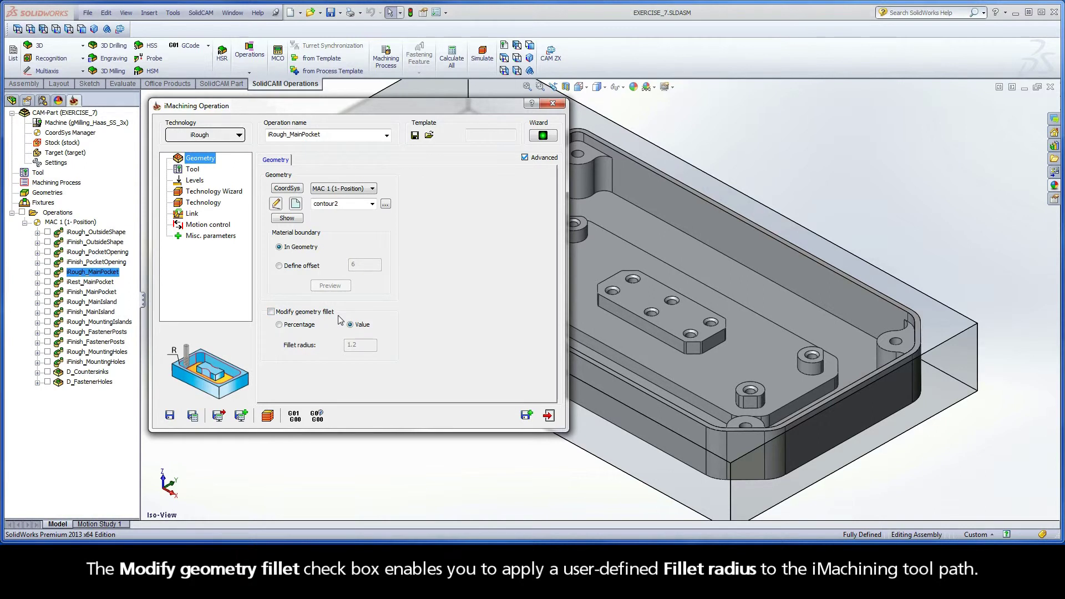
Enable Modify geometry fillet with the radius kept as Percentage at 20
click(279, 326)
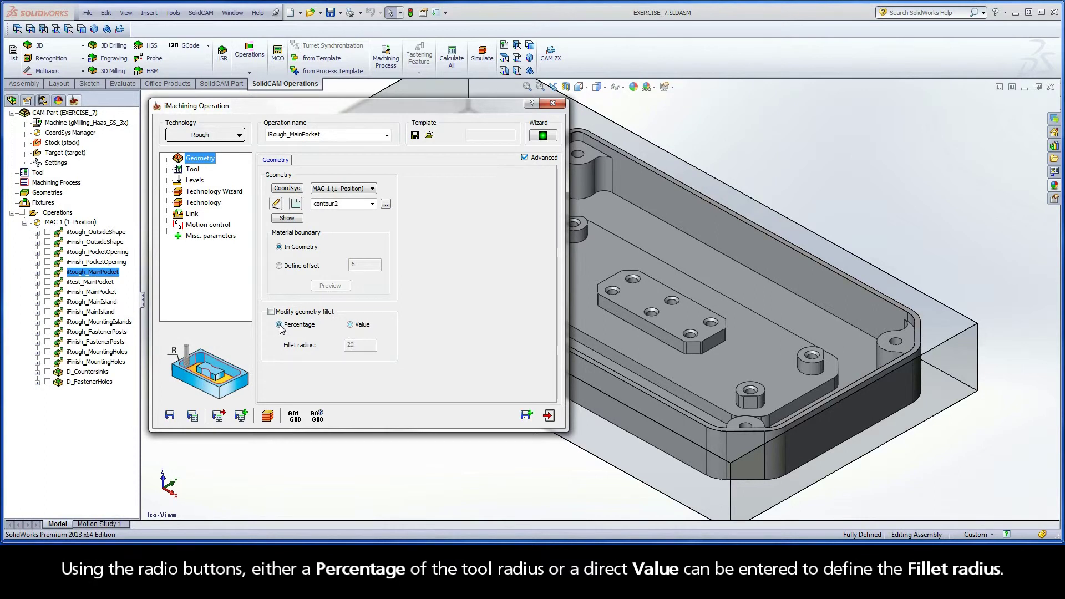
click(350, 325)
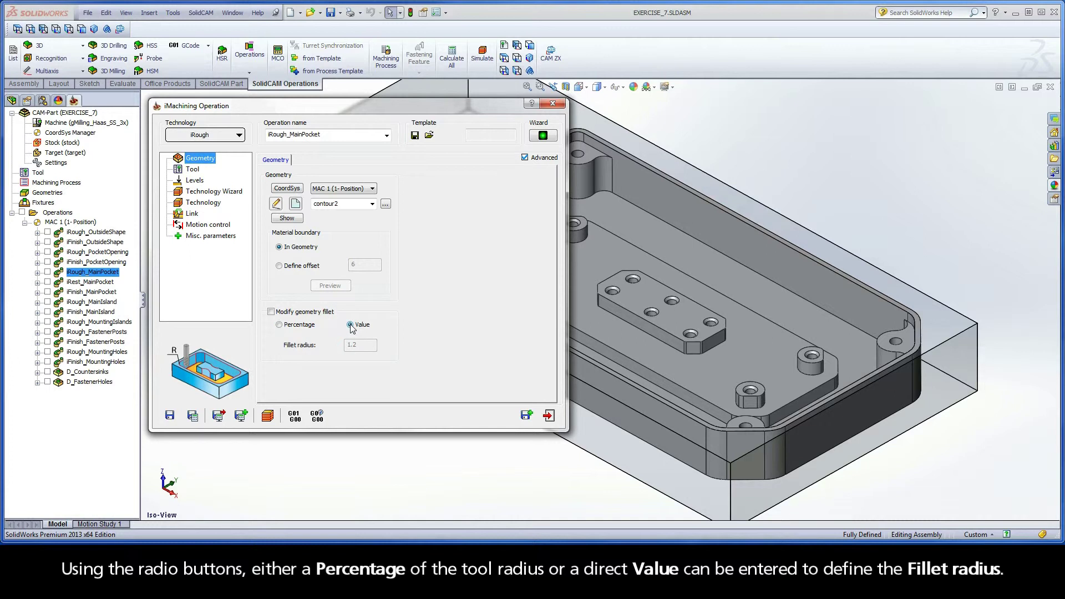
click(279, 325)
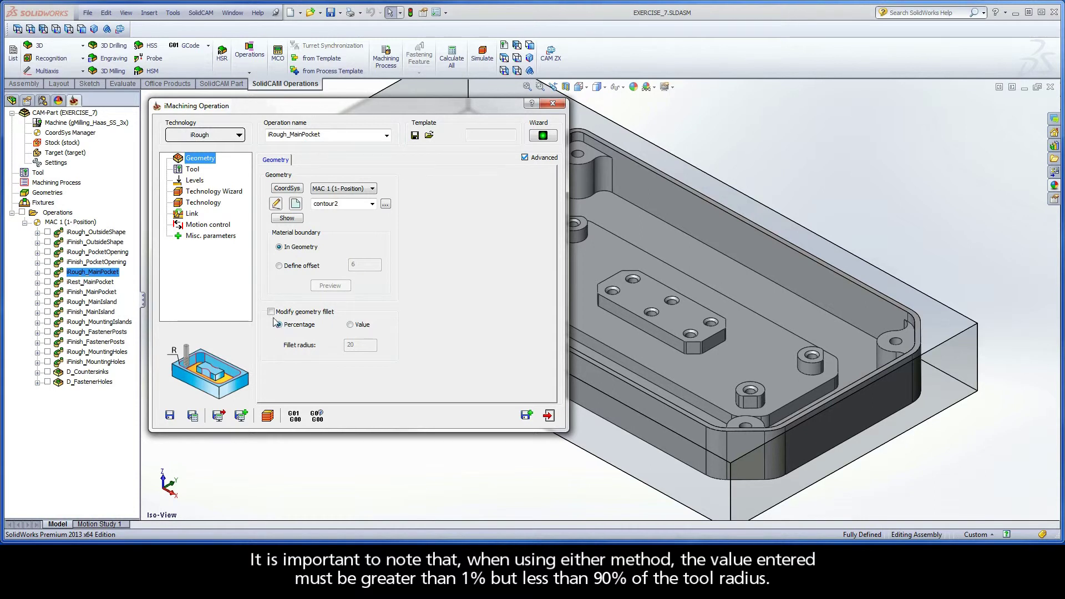
click(271, 312)
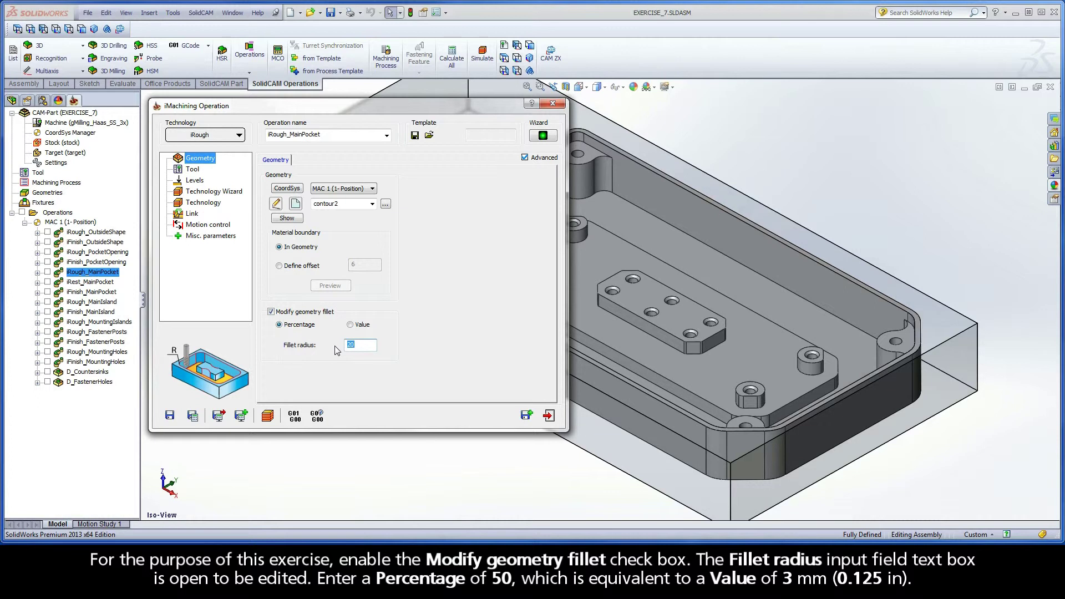
Set the fillet radius to 50 percent, shown as 3 mm, then save and calculate
text(50)
click(350, 325)
click(193, 416)
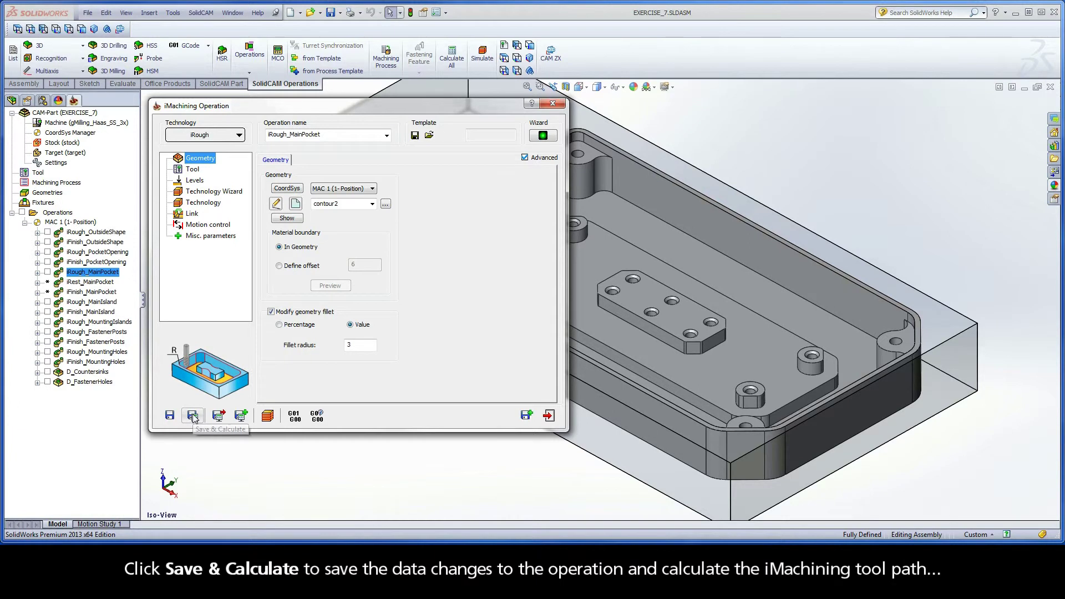
Play the 3 mm fillet tool path simulation and view the Geometry fillet radius close-up
click(267, 416)
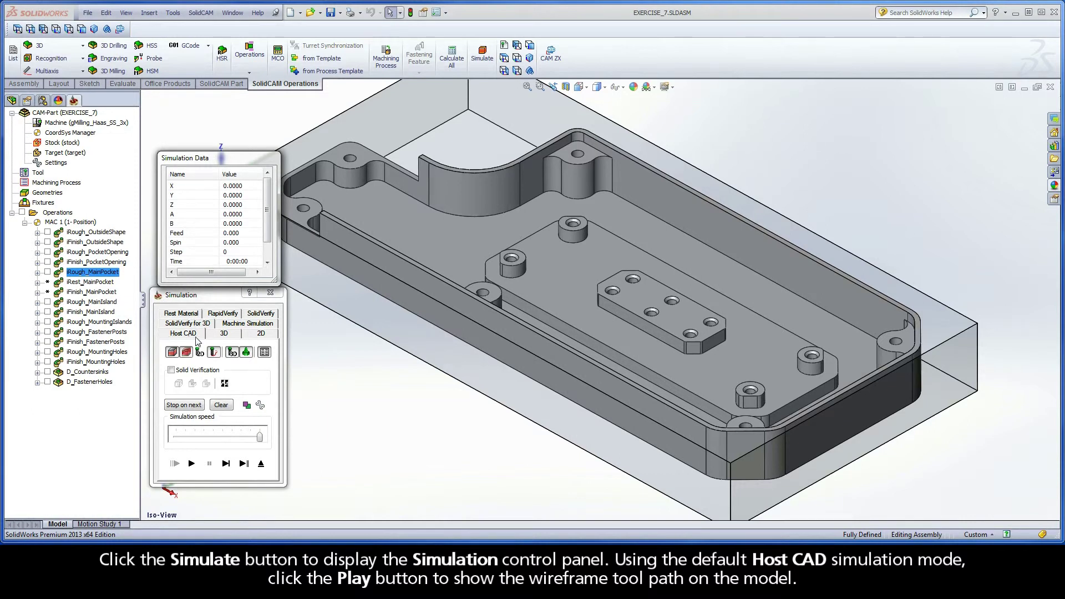
click(191, 465)
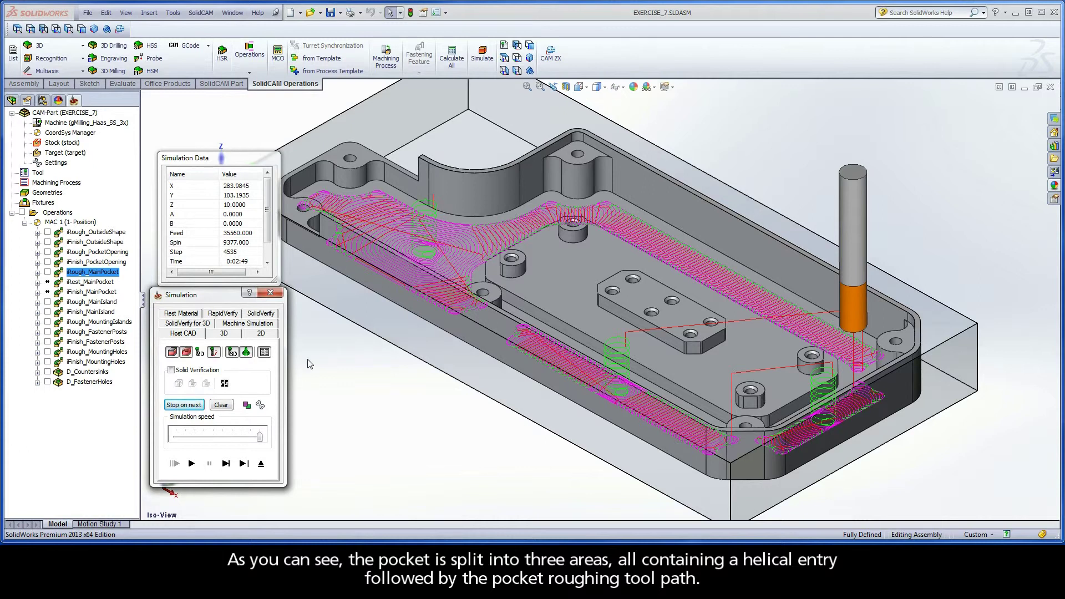
right_click(314, 331)
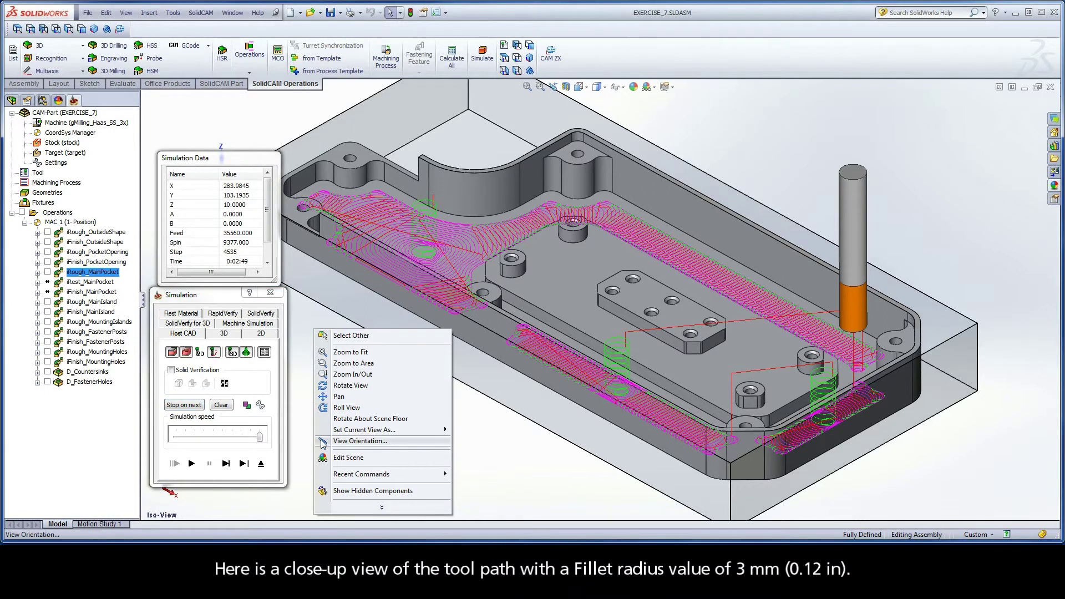
click(360, 441)
double_click(323, 434)
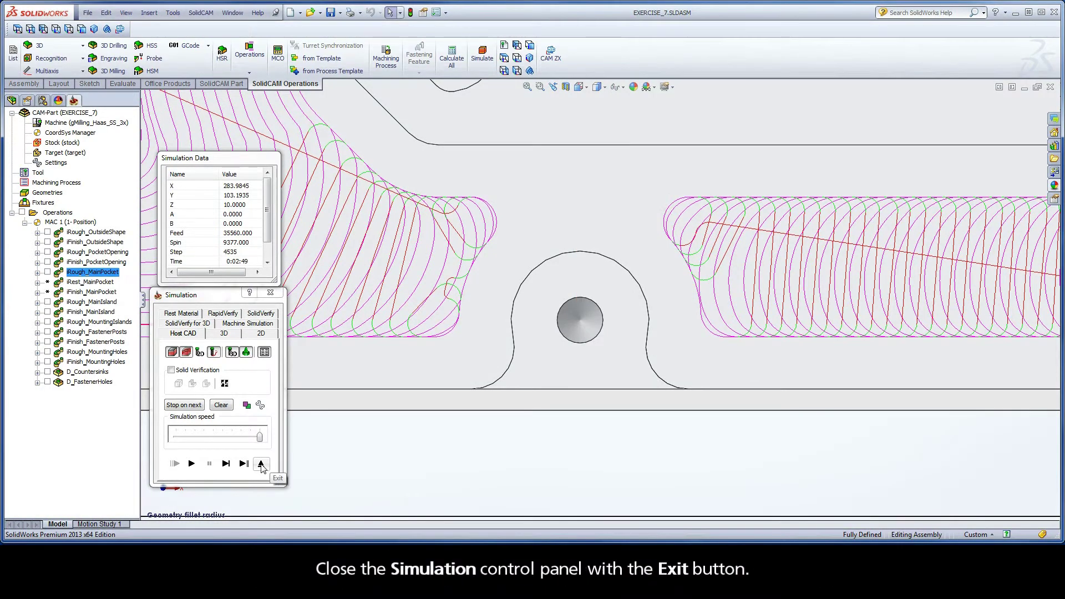
Change the fillet radius to 0.06 mm, shown as 1 percent, then save and calculate
click(261, 464)
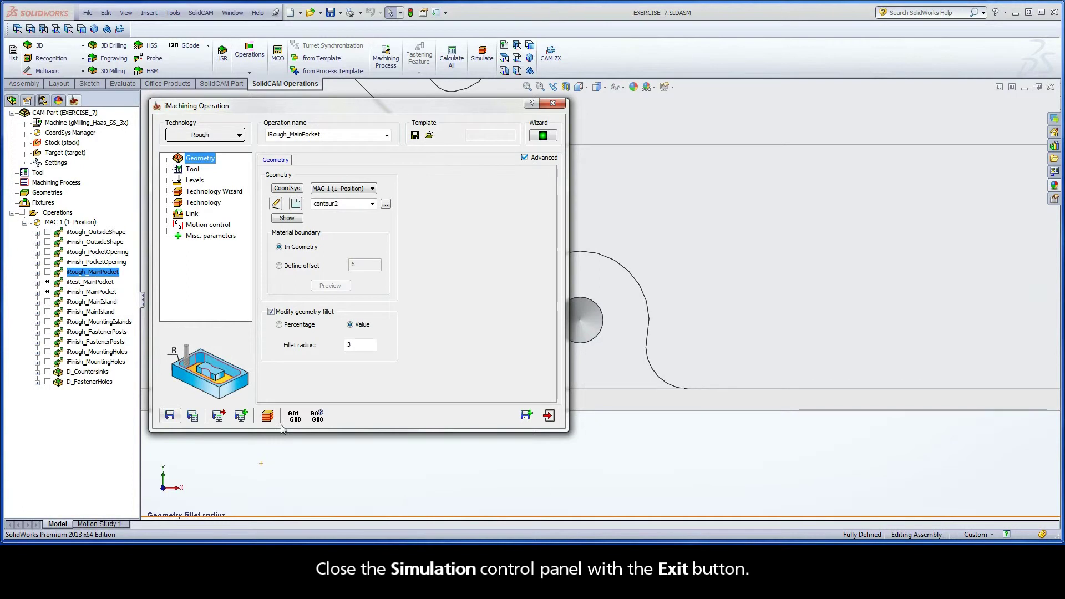
click(350, 346)
double_click(351, 347)
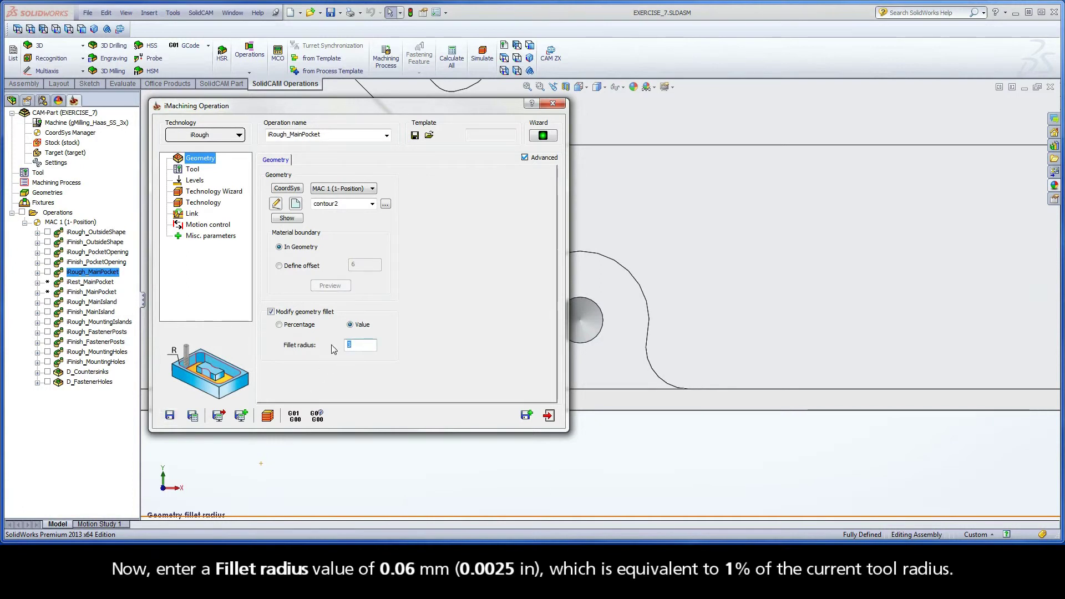
text(0.06)
click(279, 325)
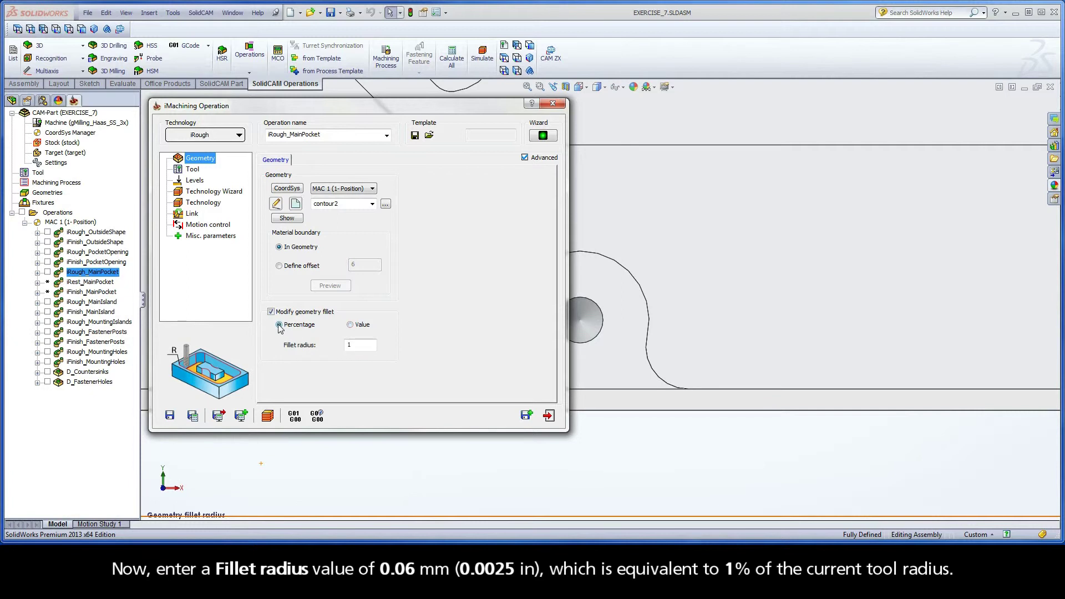
click(193, 416)
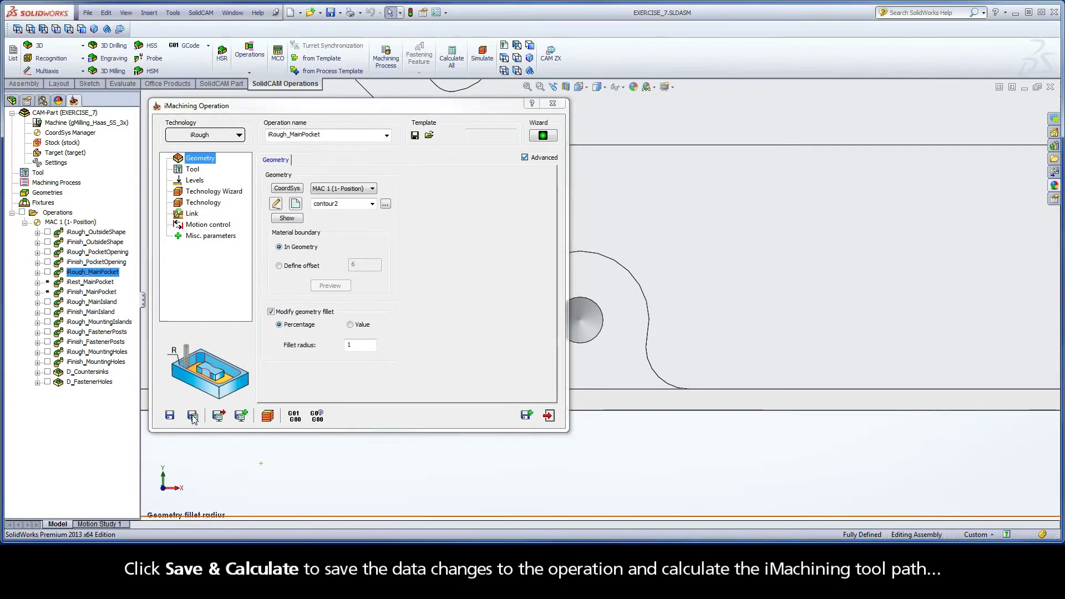
Play the small-fillet tool path simulation in an isometric view, then exit it
click(268, 417)
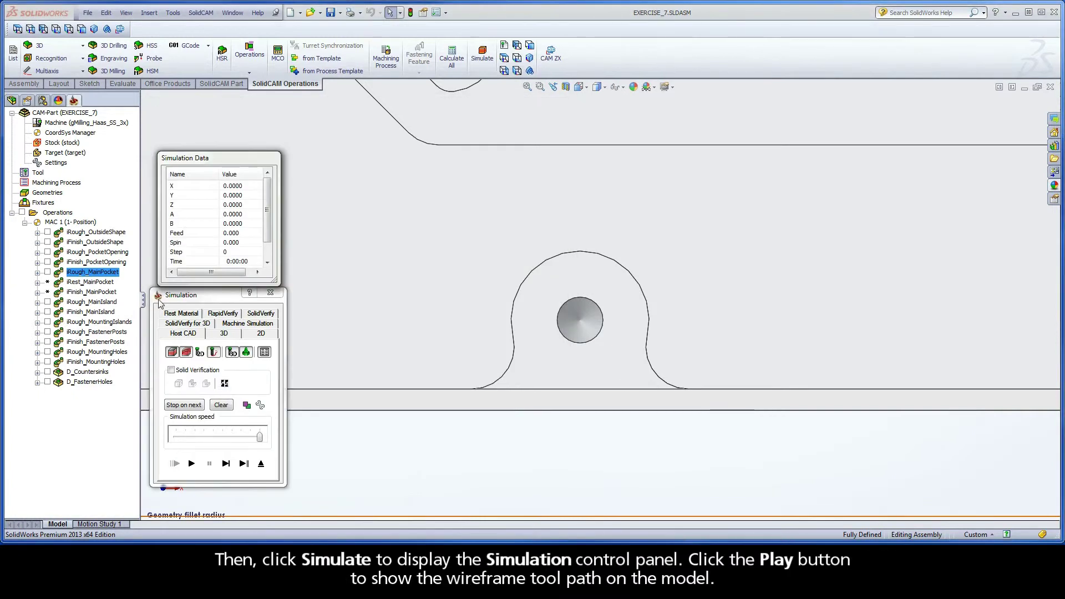
click(191, 464)
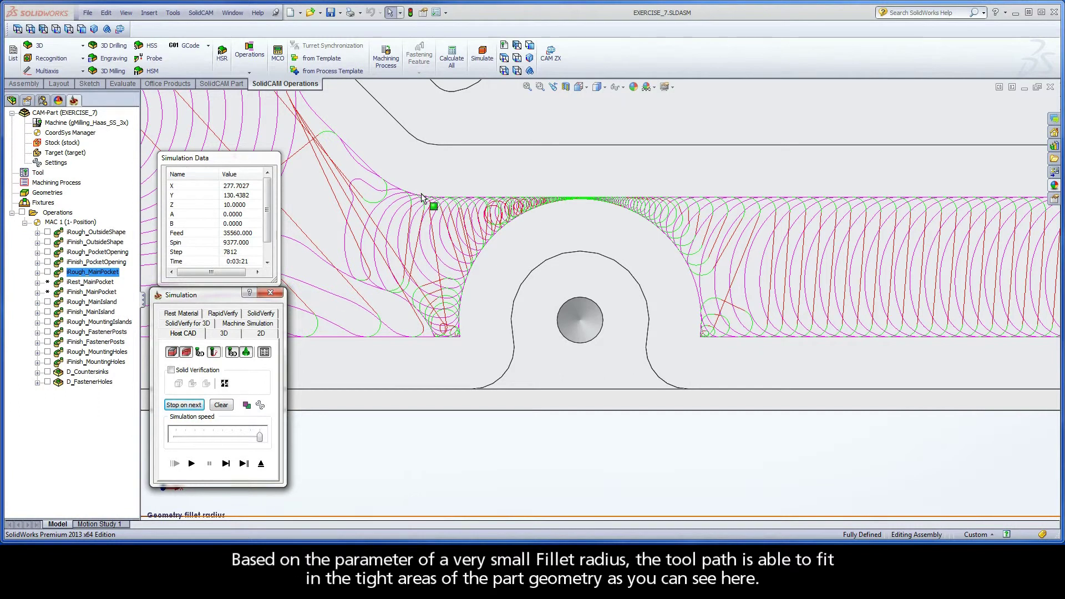
click(585, 87)
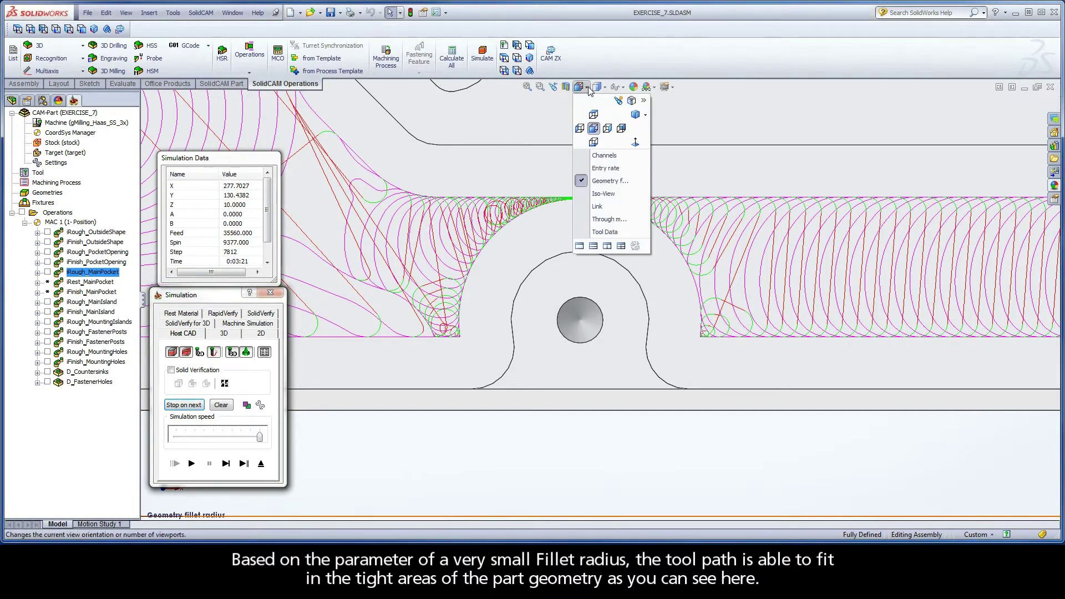
click(584, 193)
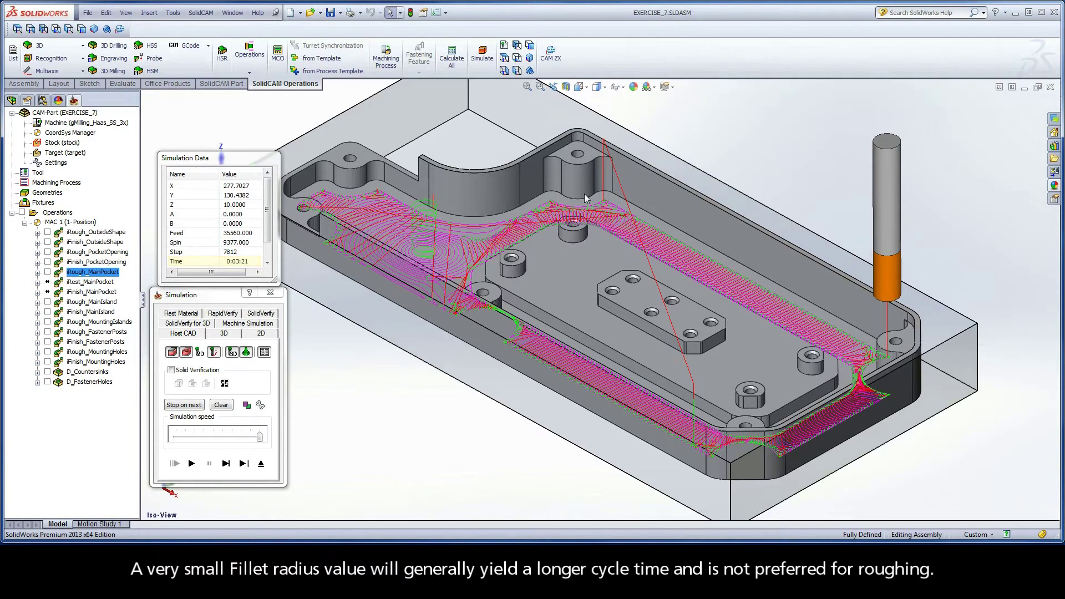
click(261, 464)
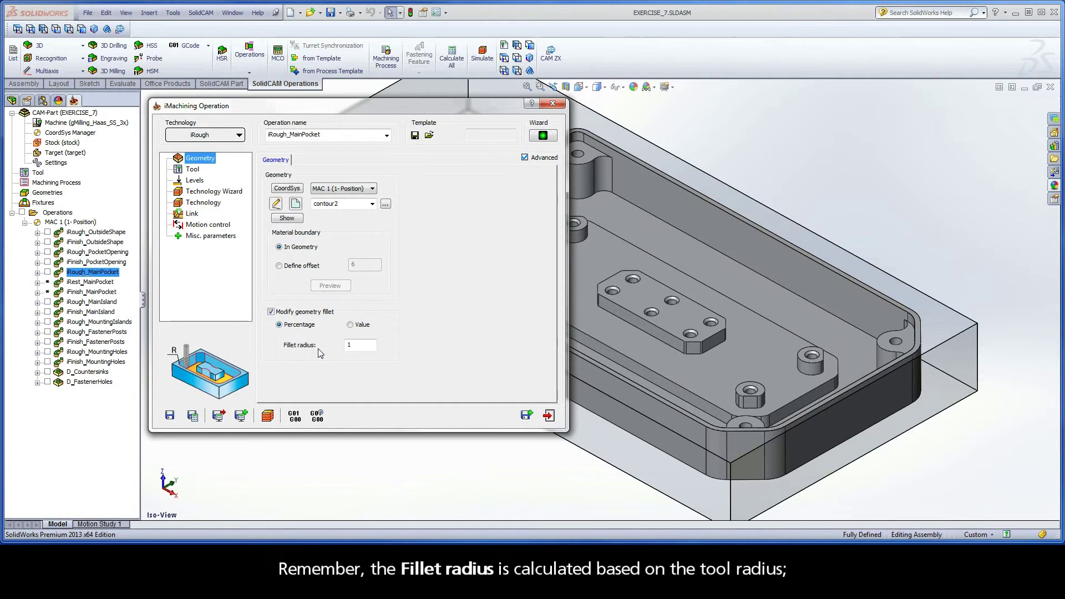
Review the tool, then uncheck Modify geometry fillet so the radius reverts to 20 percent
click(195, 169)
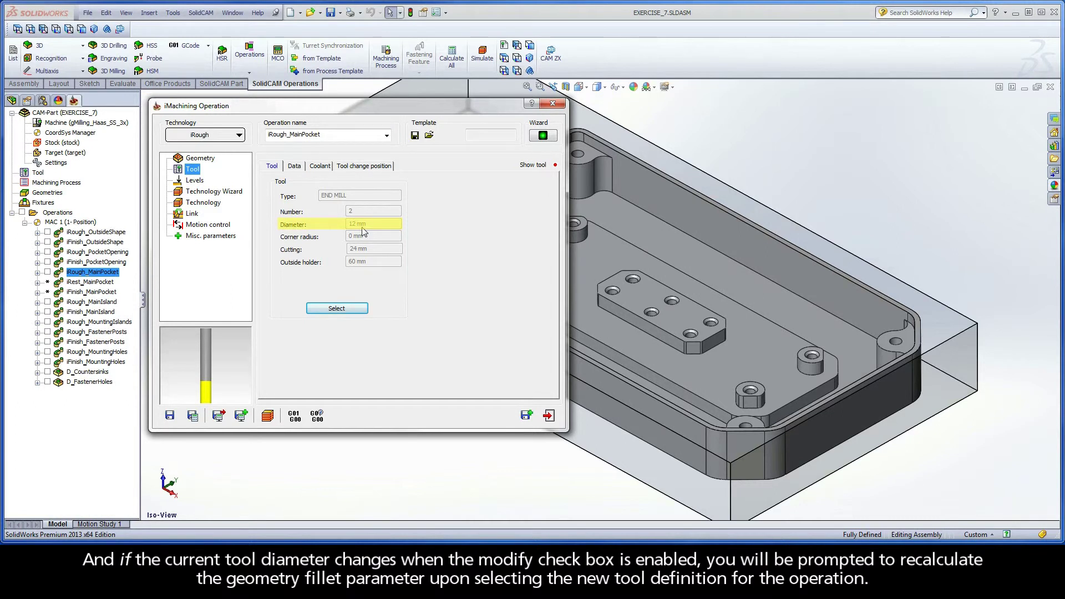
click(192, 160)
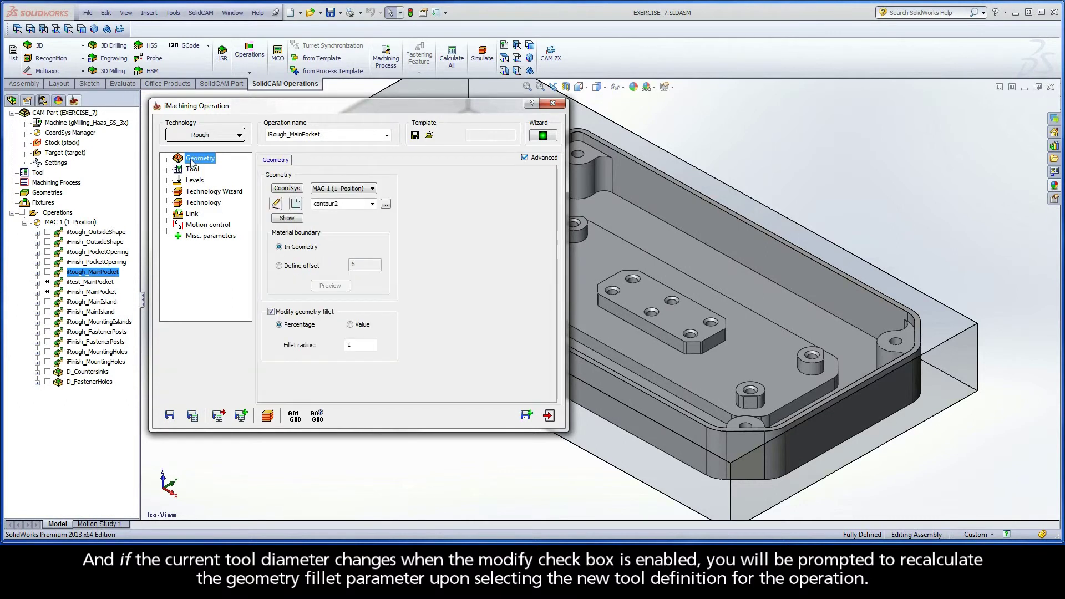
click(271, 313)
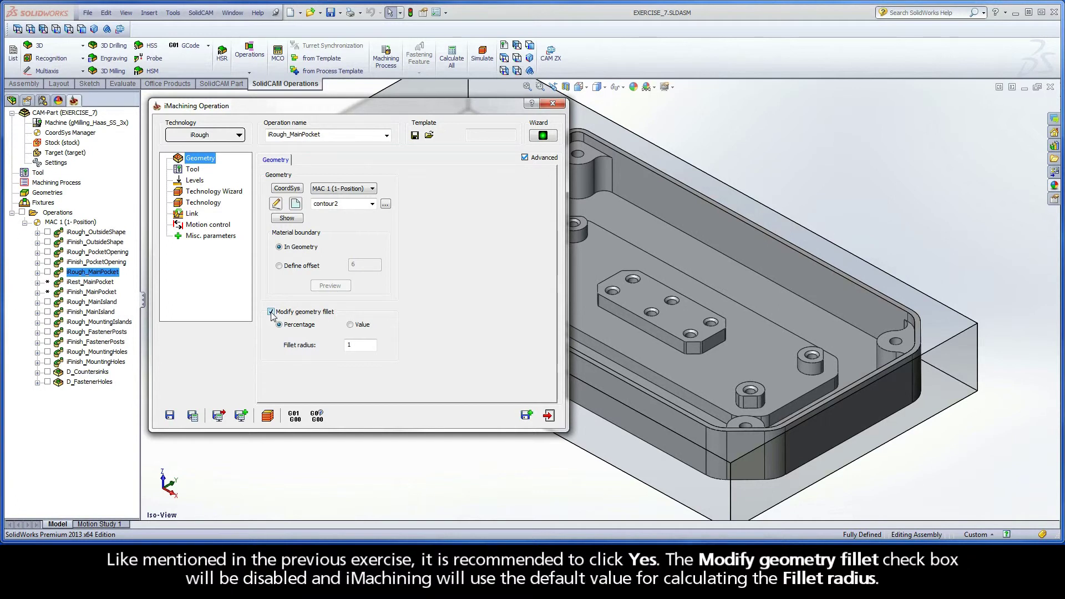
click(271, 313)
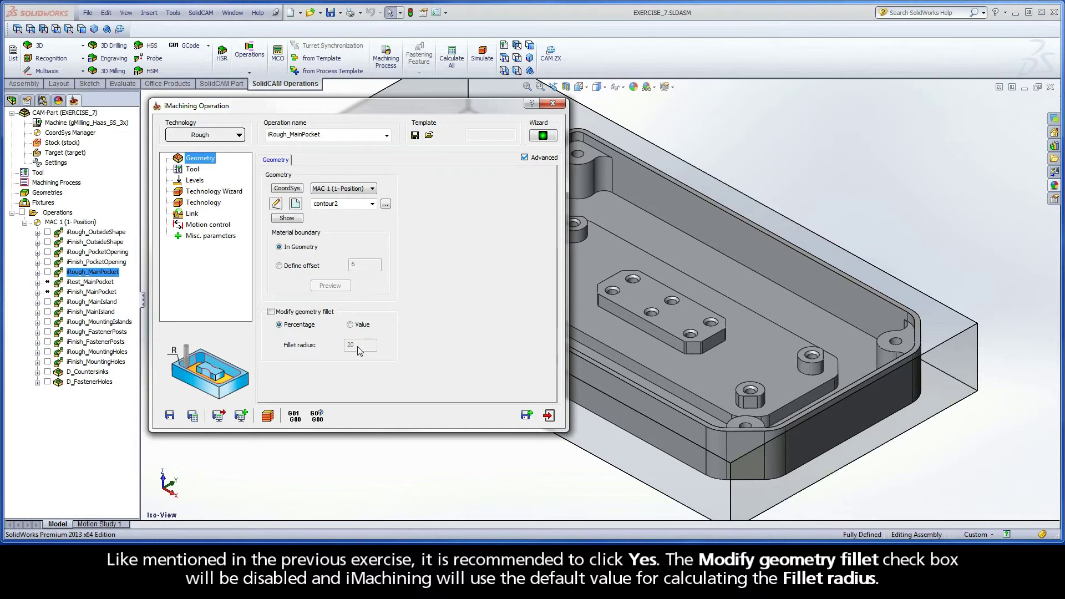
Save and calculate with the default fillet, play the toolpath simulation, and exit it
click(193, 417)
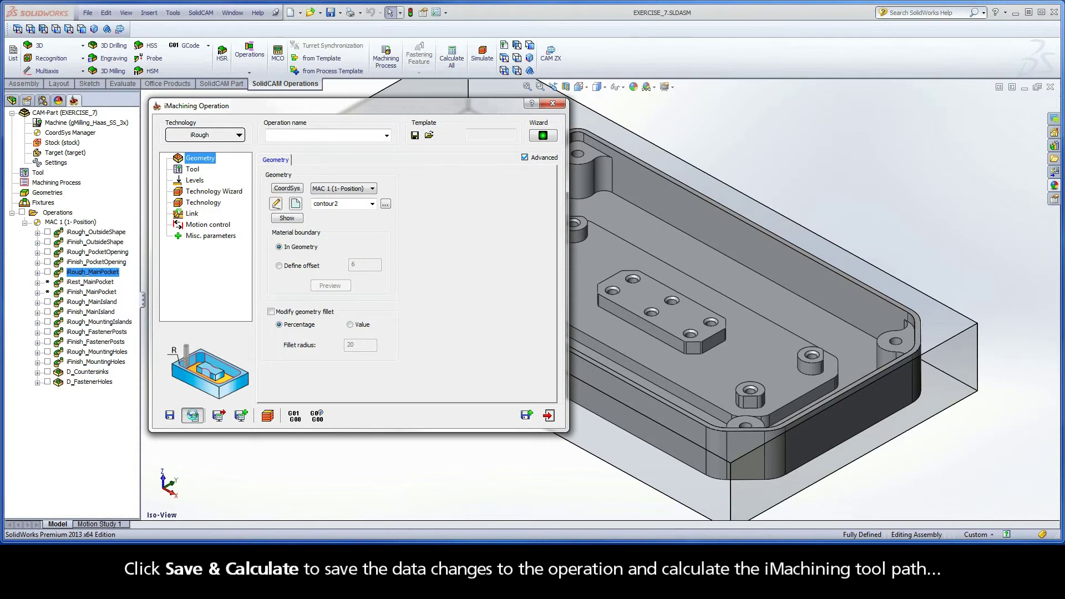
click(269, 416)
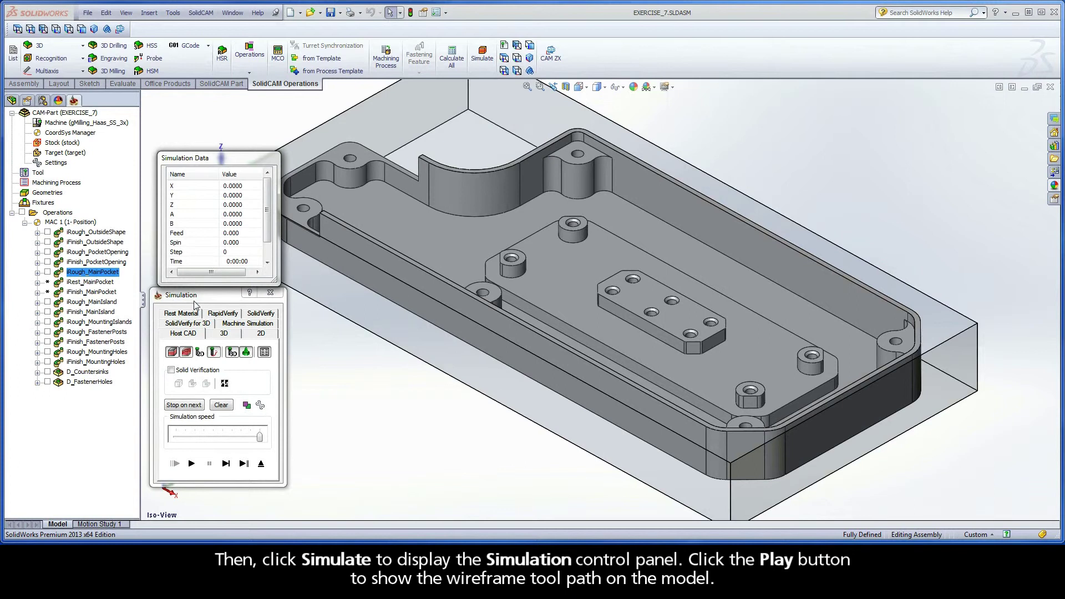
click(191, 464)
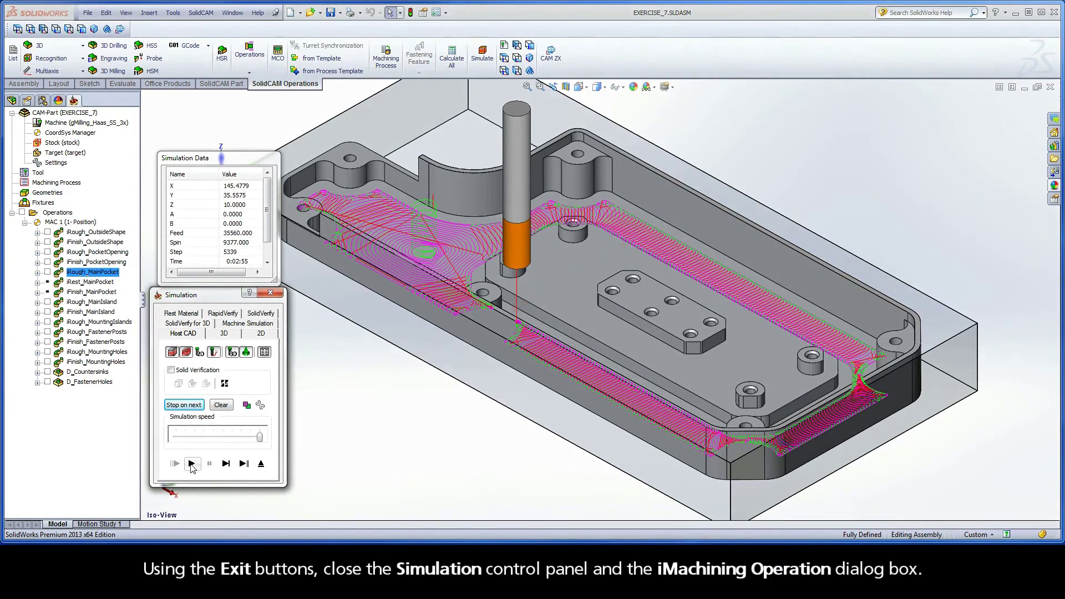
click(261, 464)
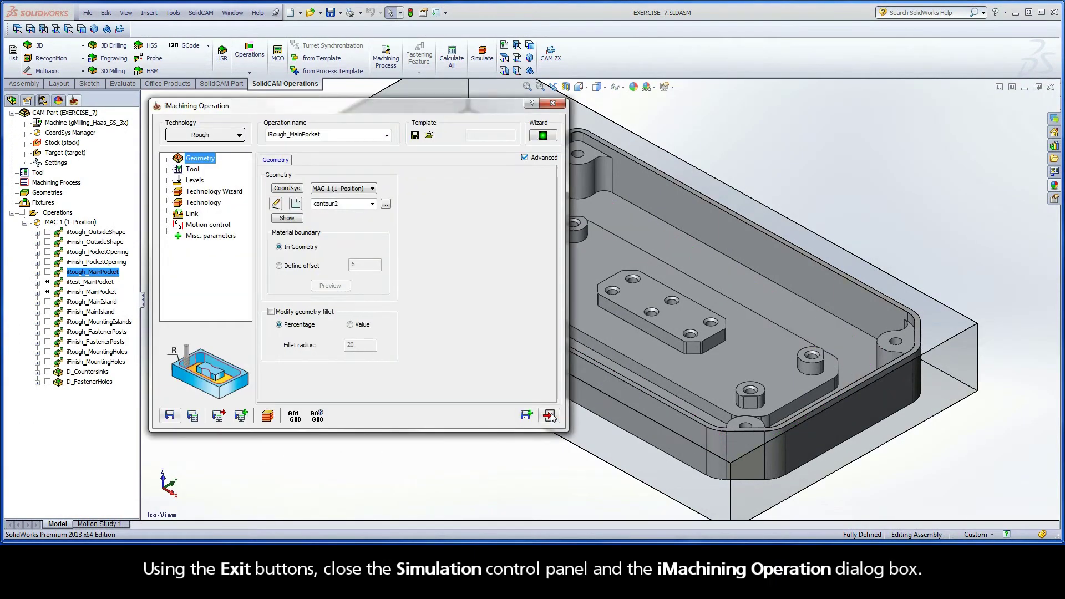
Exit the iMachining Operation dialog, leaving iRest_MainPocket and iFinish_MainPocket unsynchronized
click(549, 416)
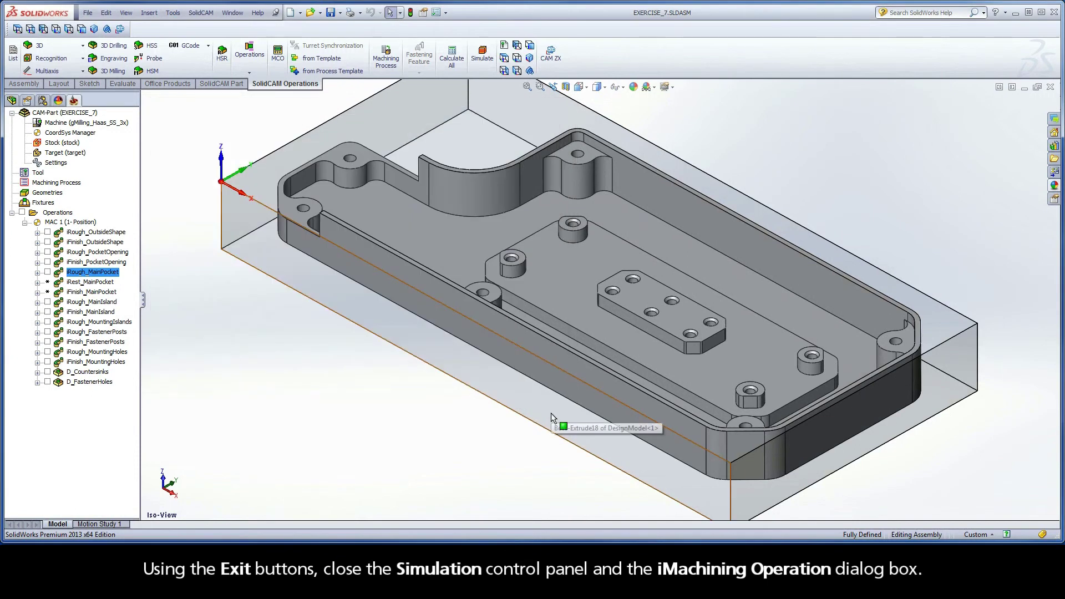
Recalculate iRest_MainPocket and iFinish_MainPocket together from the SolidCAM Manager
click(78, 282)
shift+click(77, 292)
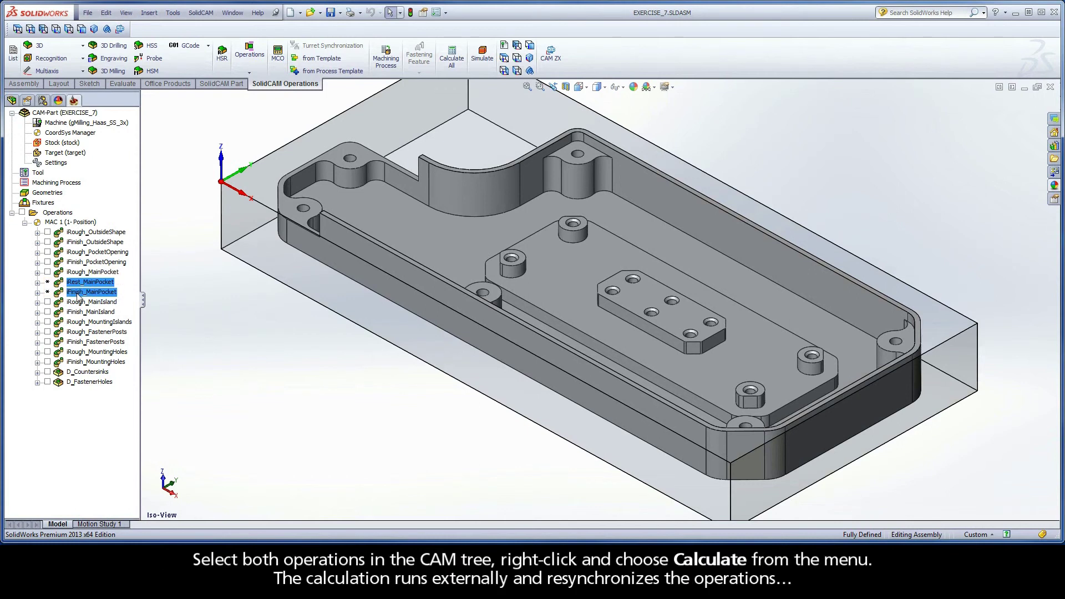
right_click(78, 294)
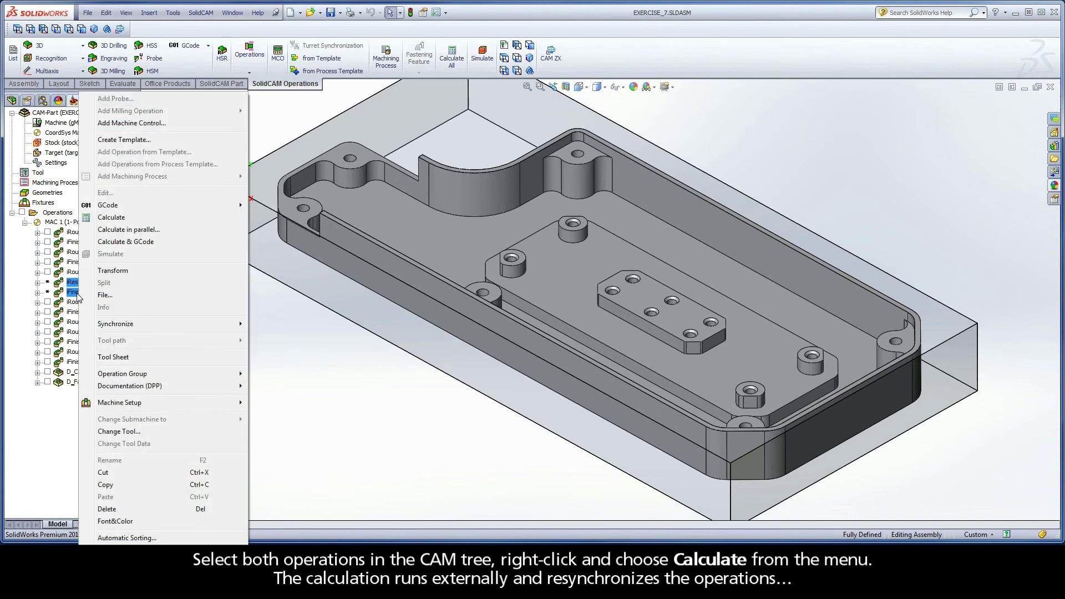
click(84, 217)
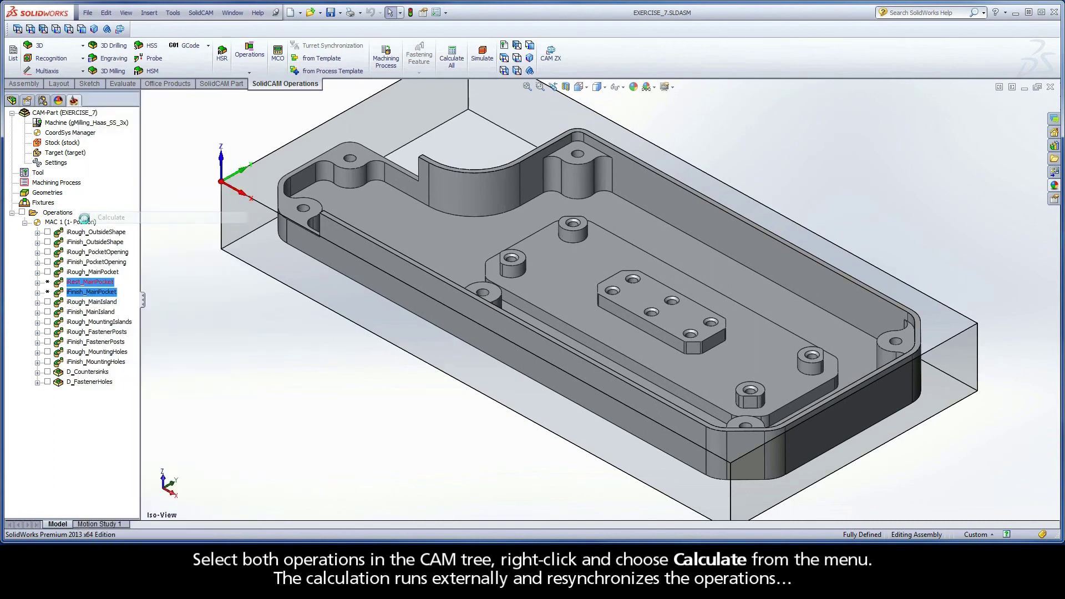